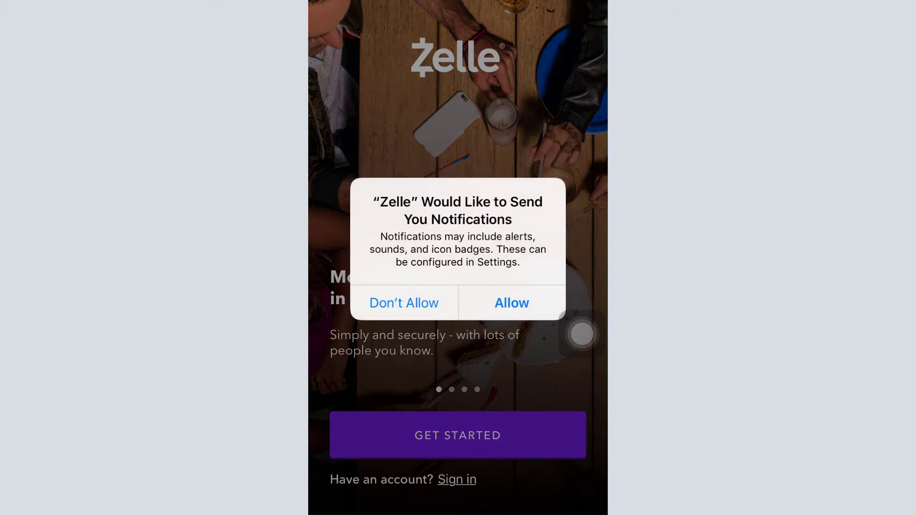
Step: Allow Zelle to send notifications and to use location while the app is open
click(512, 303)
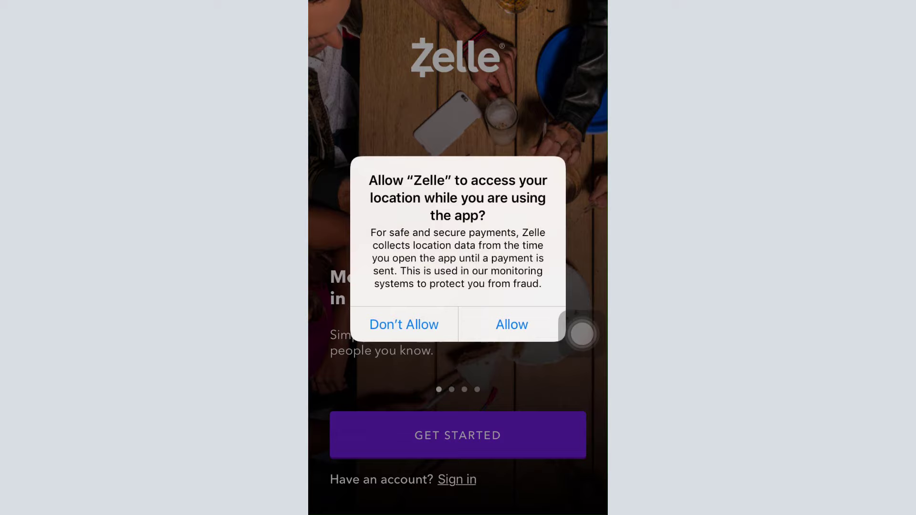
click(511, 325)
click(458, 435)
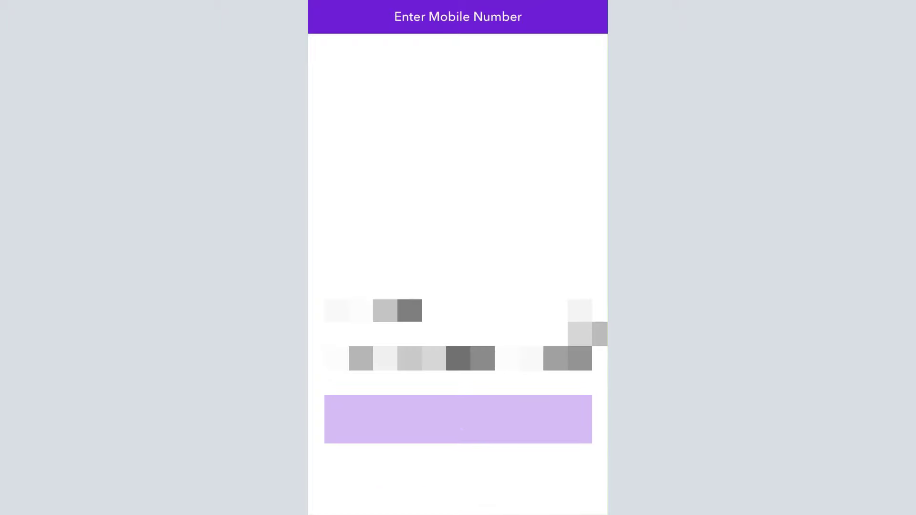
text(0)
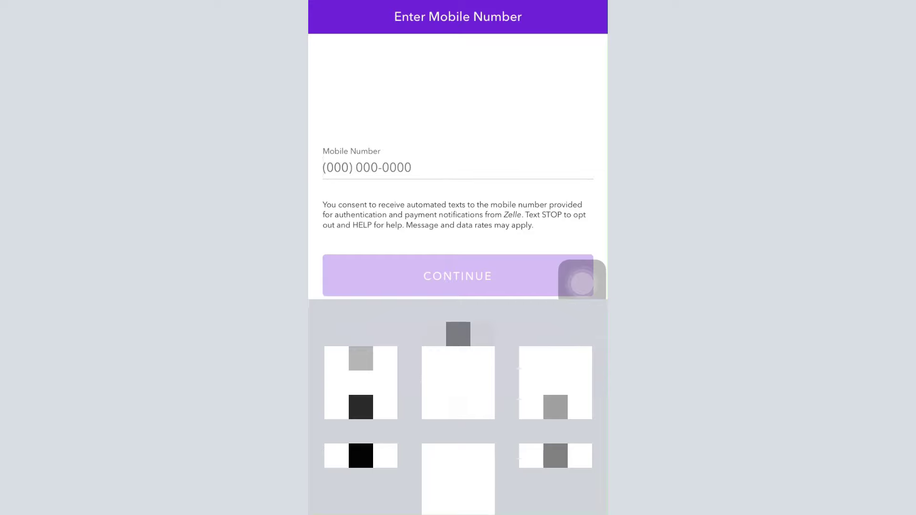
text(0)
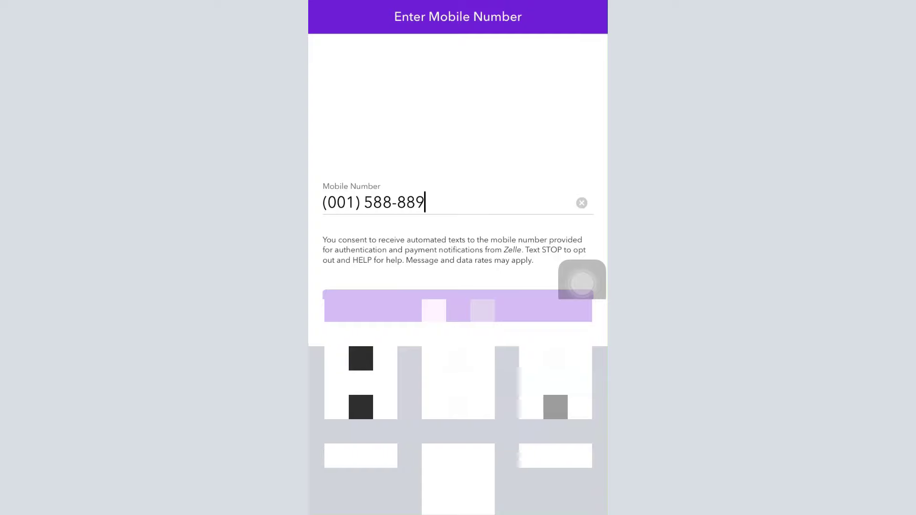
Step: Delete the last digit so the mobile number field reads (001) 588-88
key(BackSpace)
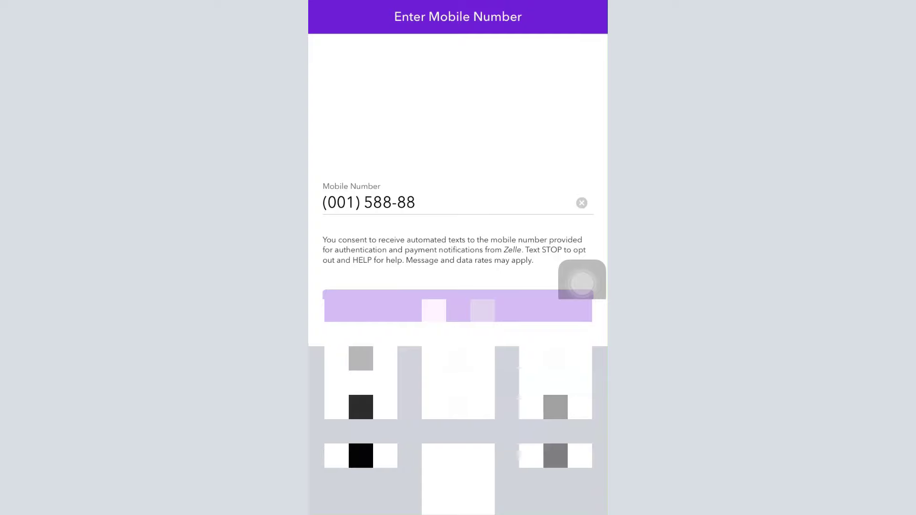